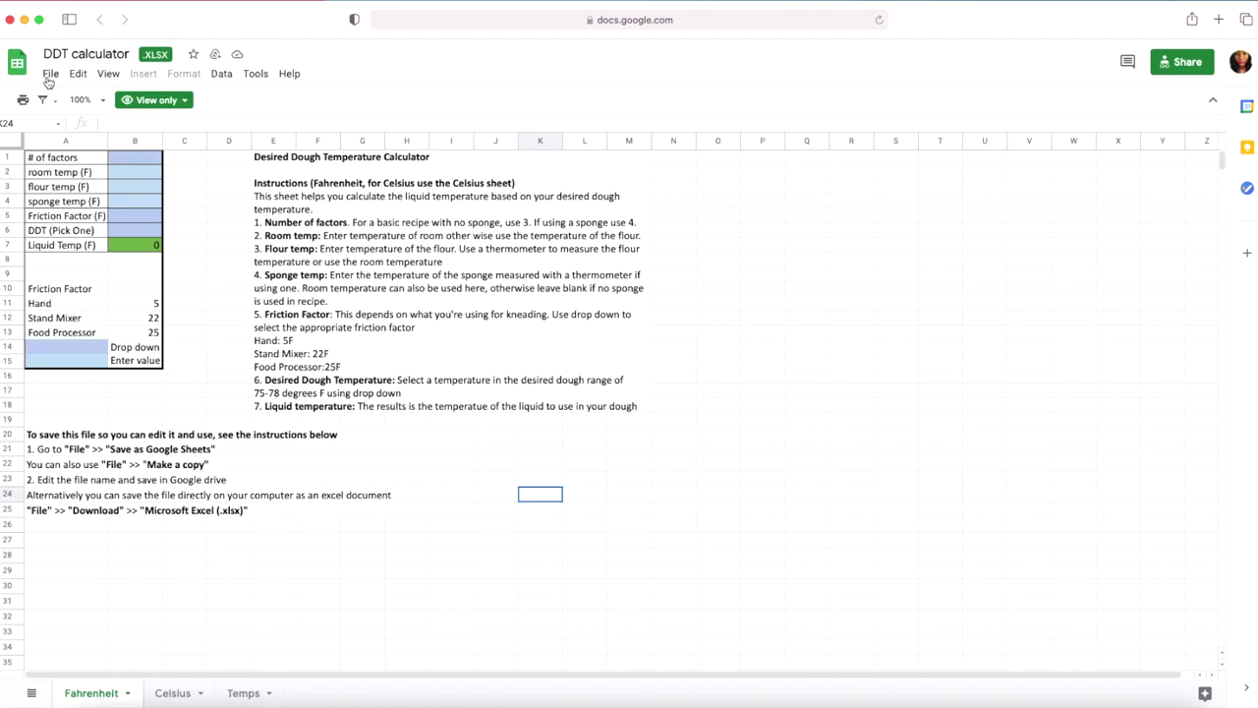
# Save the workbook as a Google Sheets file, then return to the original DDT calculator.xlsx tab.
pyautogui.click(50, 74)
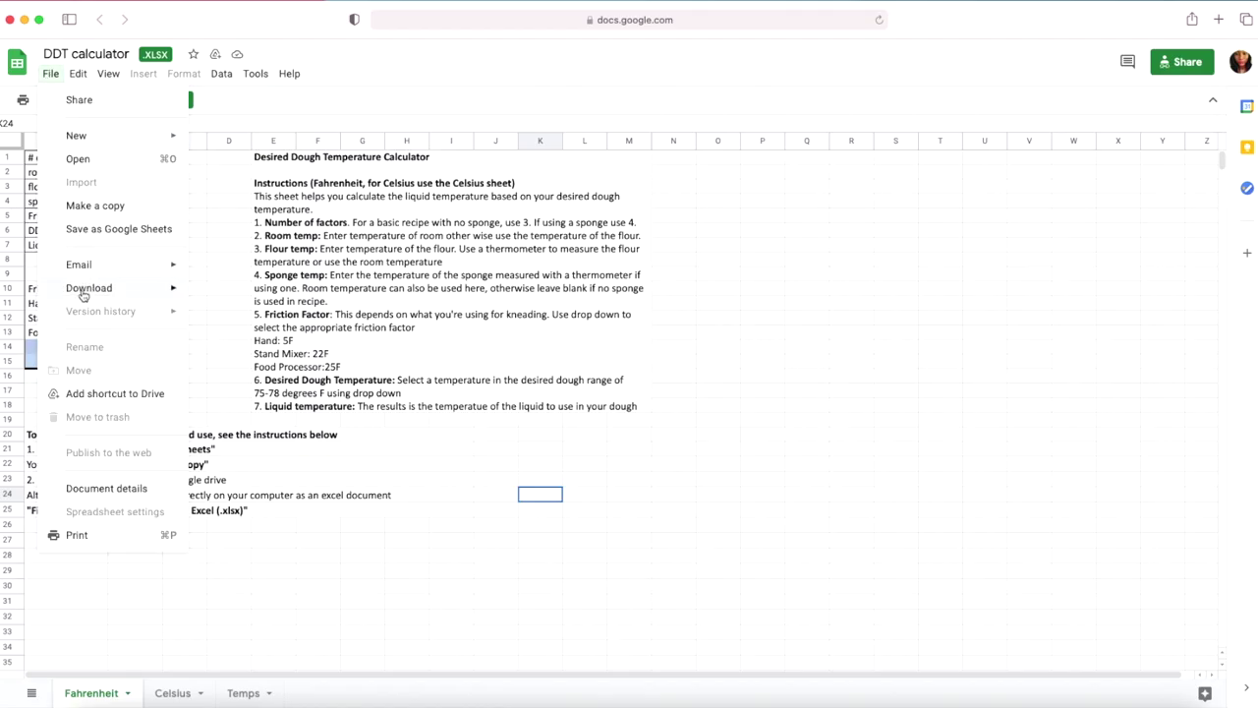
pyautogui.click(102, 230)
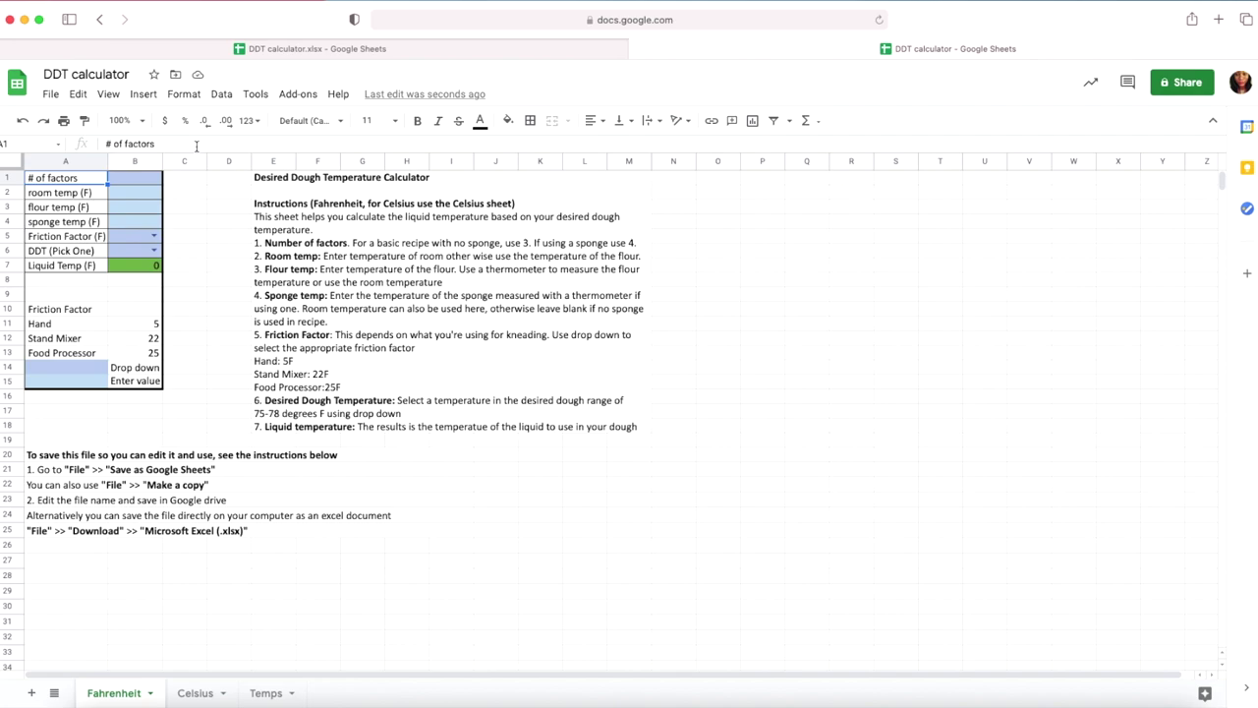
pyautogui.click(233, 54)
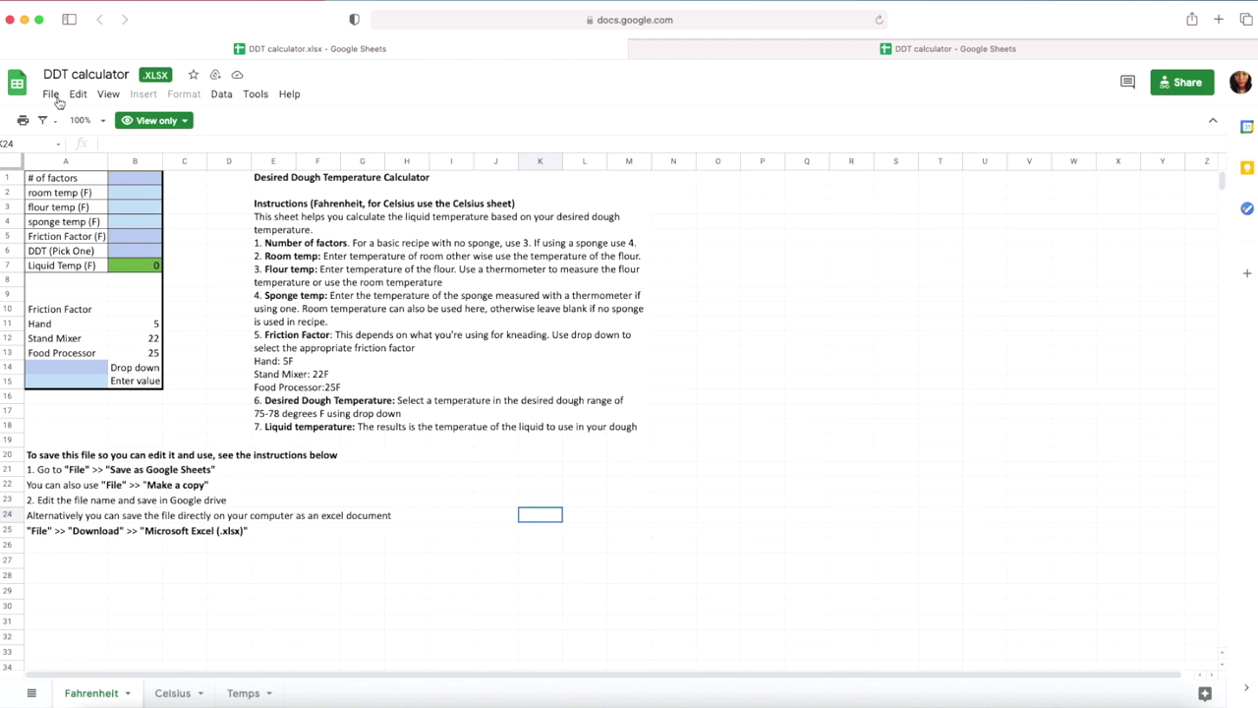
# Start a copy of the spreadsheet and rename it to DDT.xlsx.
pyautogui.click(51, 95)
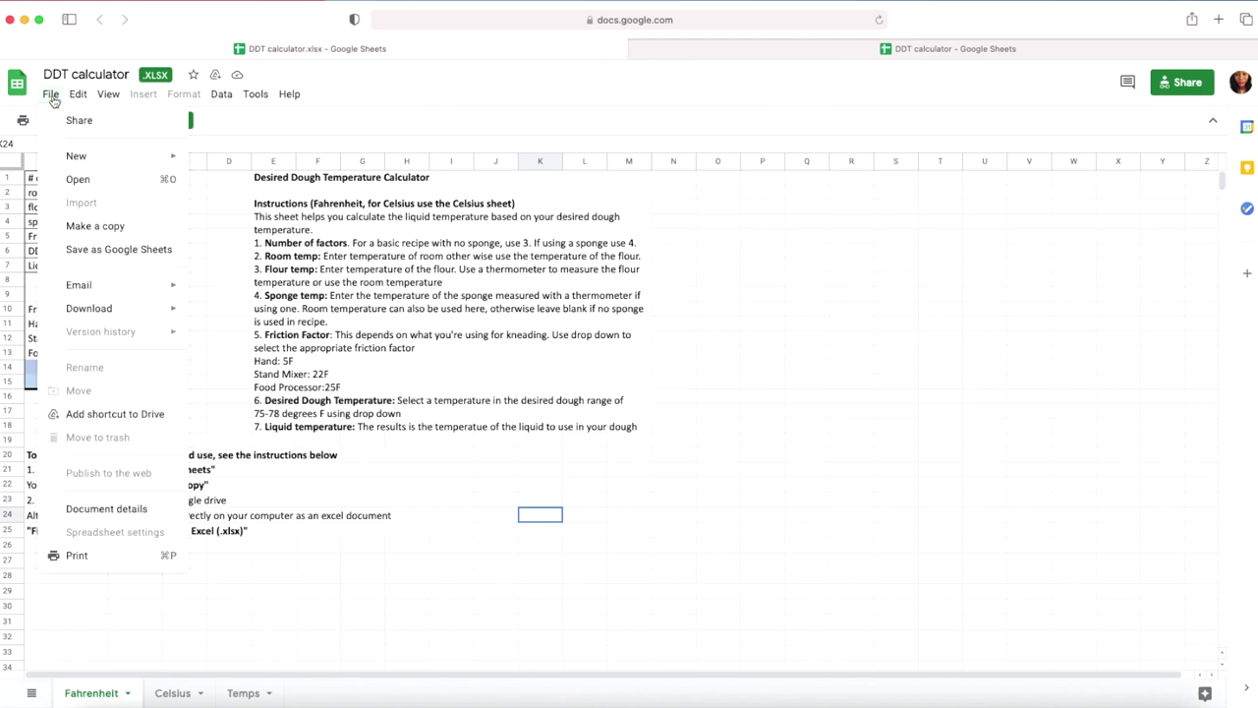
pyautogui.click(90, 226)
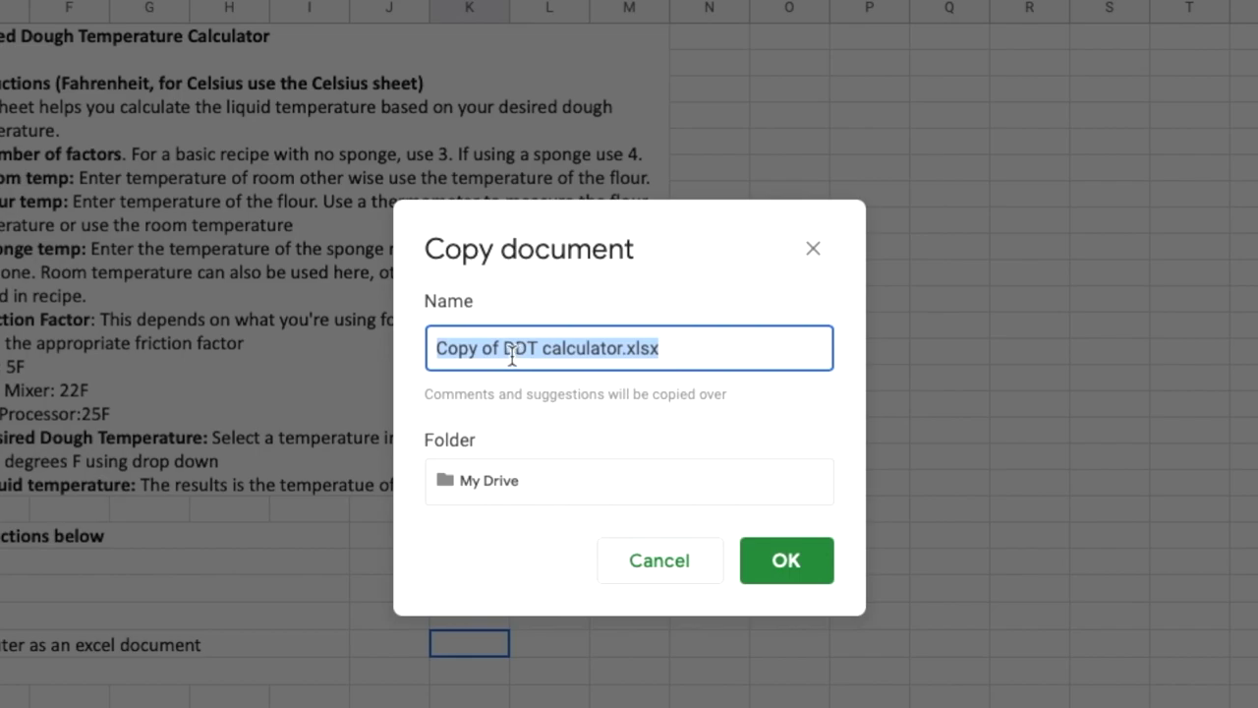
pyautogui.click(512, 359)
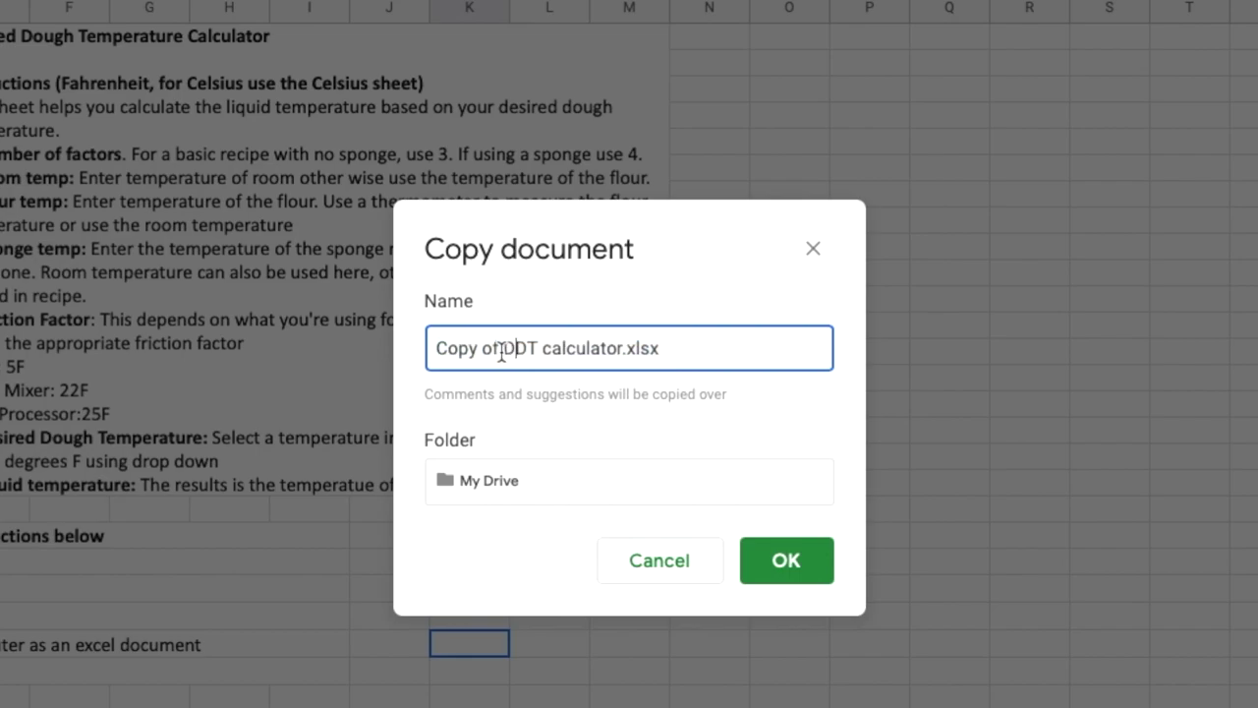
pyautogui.moveTo(511, 359); pyautogui.dragTo(340, 348)
pyautogui.press('BackSpace')
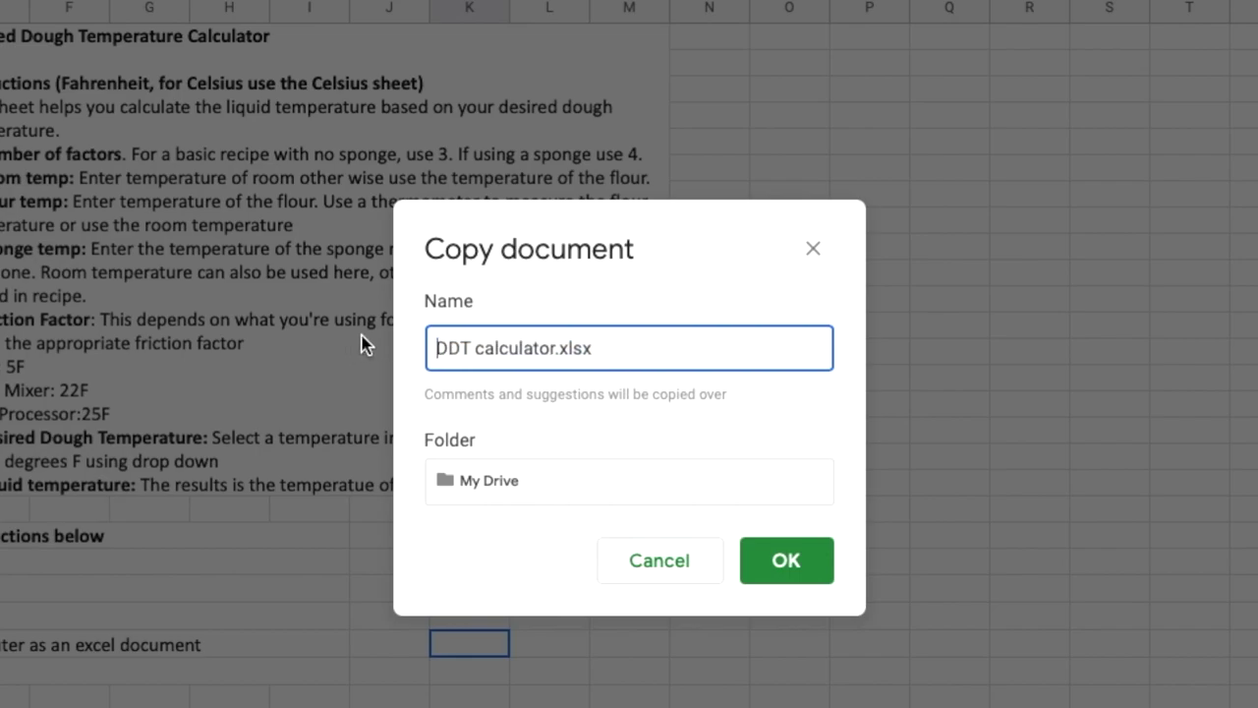
pyautogui.moveTo(557, 348); pyautogui.dragTo(469, 341)
pyautogui.press('BackSpace')
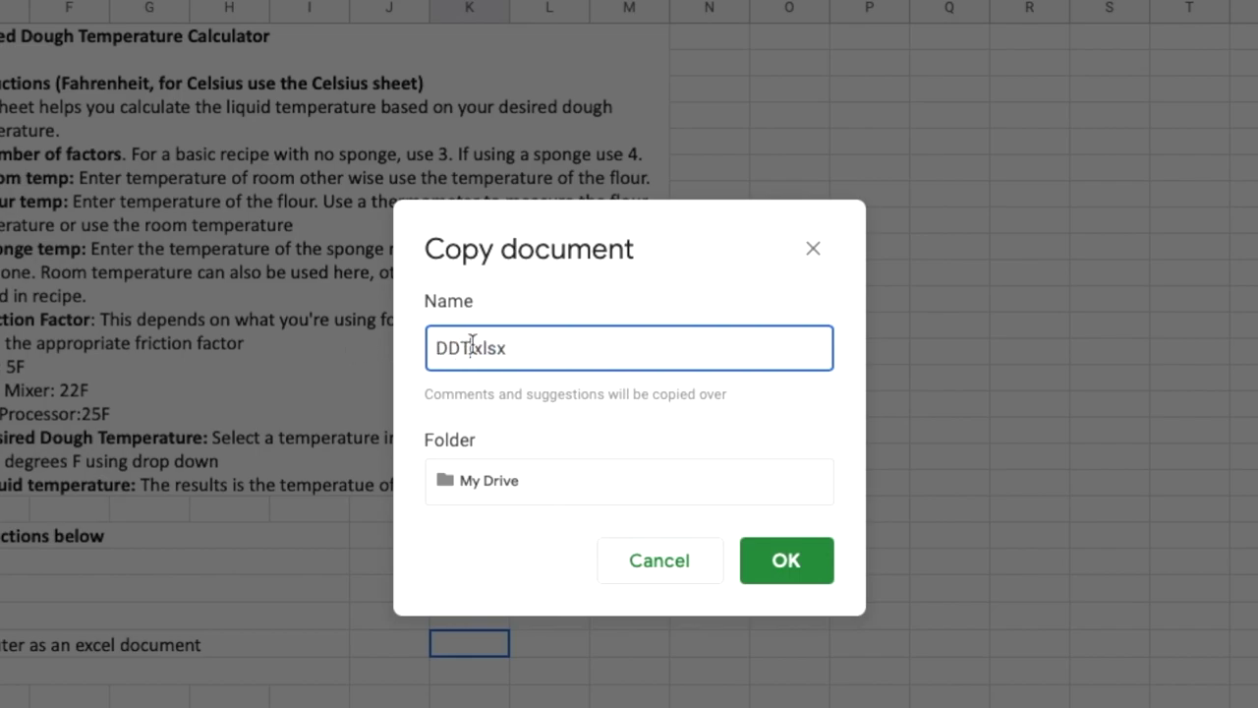
# Keep My Drive as the destination folder and create the DDT.xlsx copy.
pyautogui.click(518, 485)
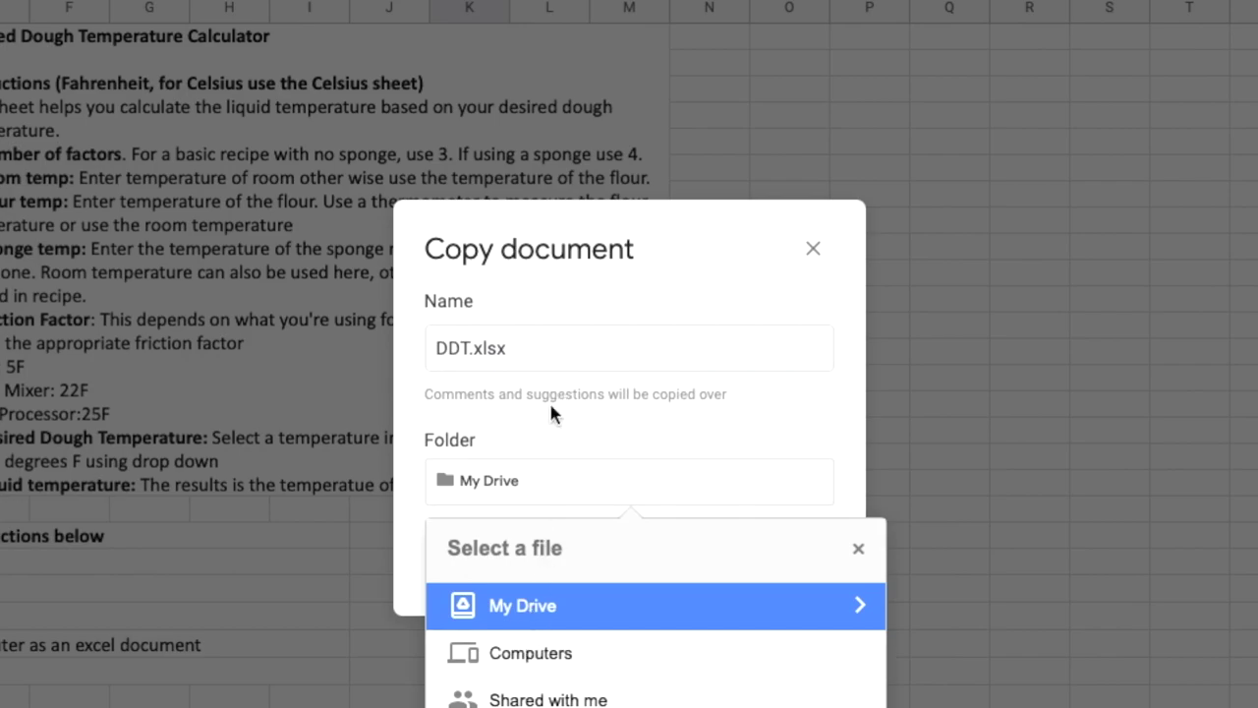
pyautogui.click(517, 606)
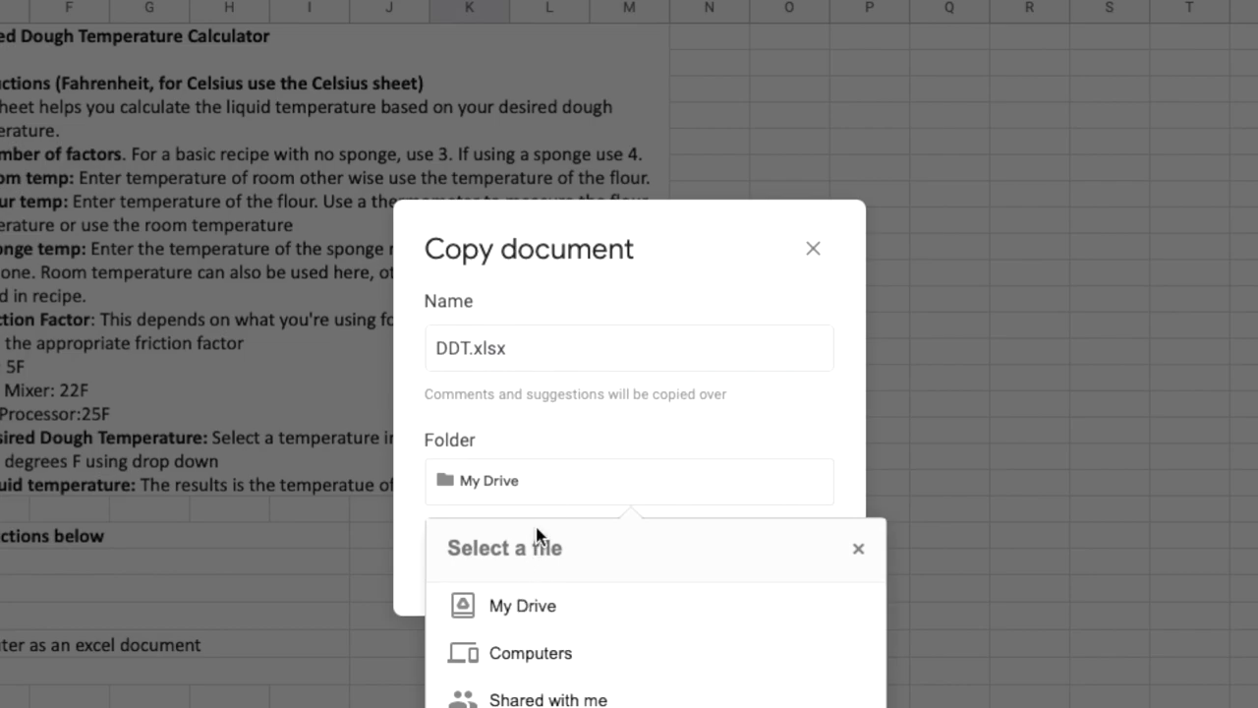
pyautogui.click(689, 371)
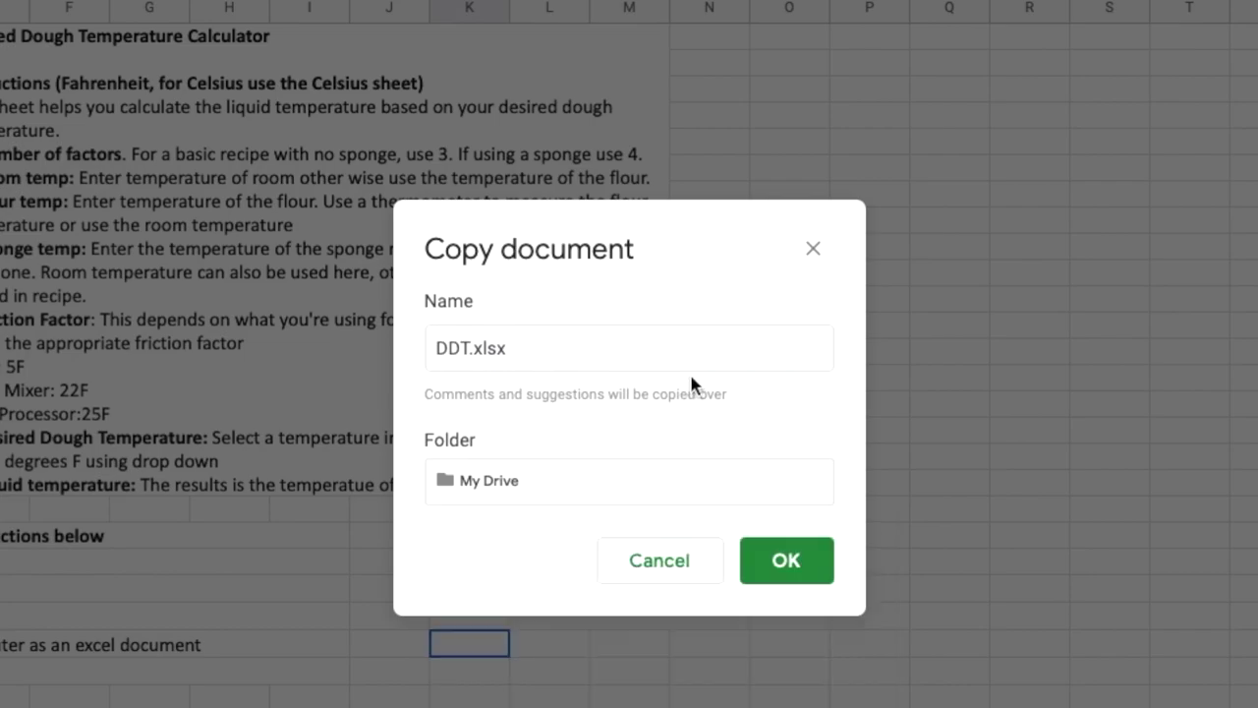
pyautogui.click(787, 572)
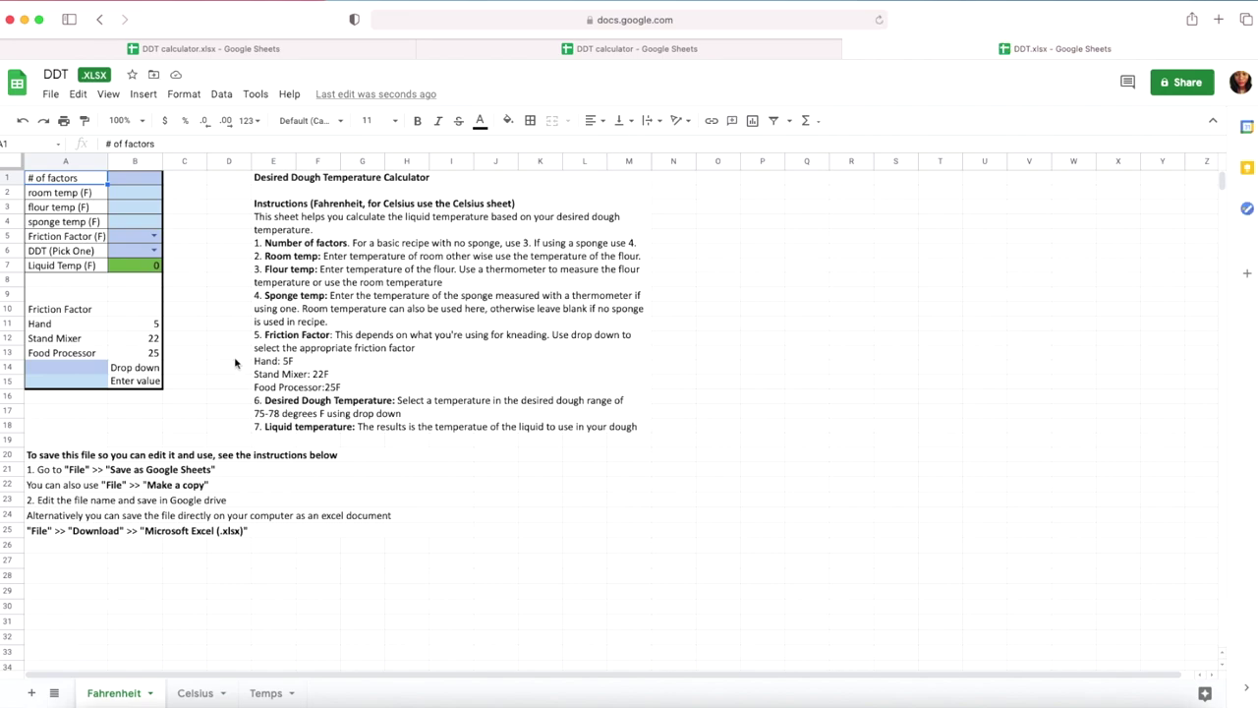
# Once the DDT.xlsx copy loads, select the merged instructions block on the Fahrenheit sheet.
pyautogui.click(408, 265)
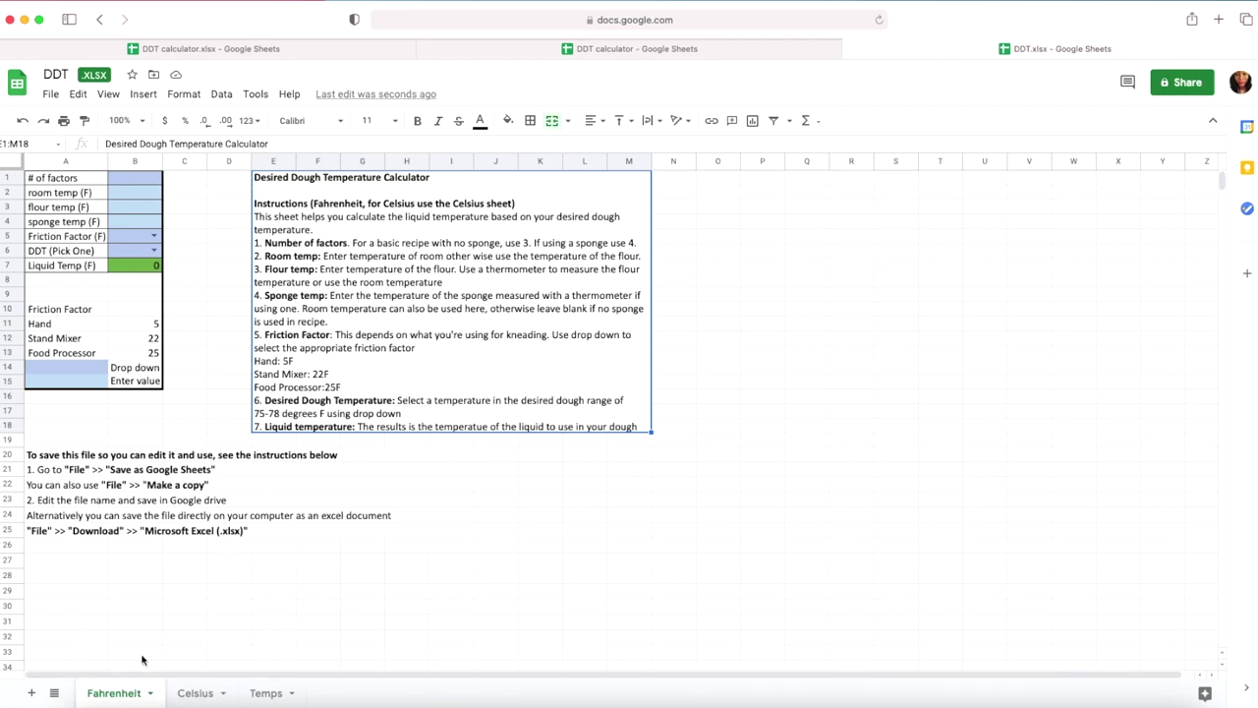
pyautogui.click(264, 693)
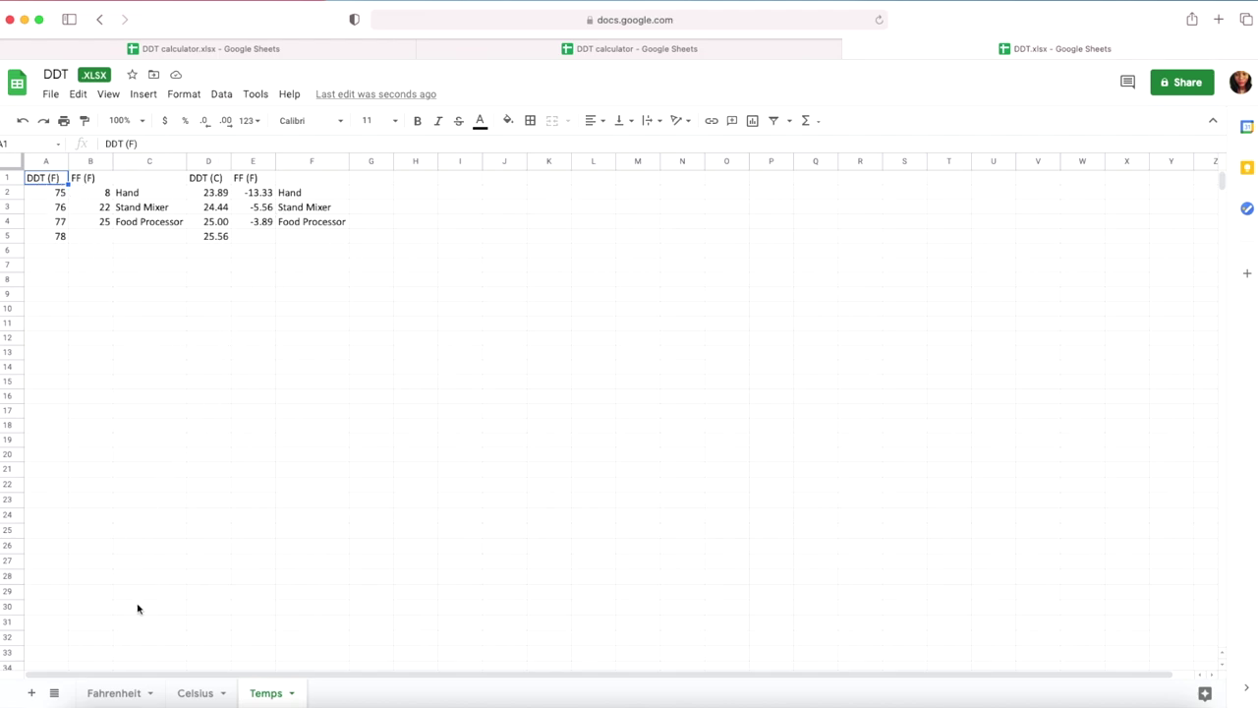
pyautogui.click(116, 692)
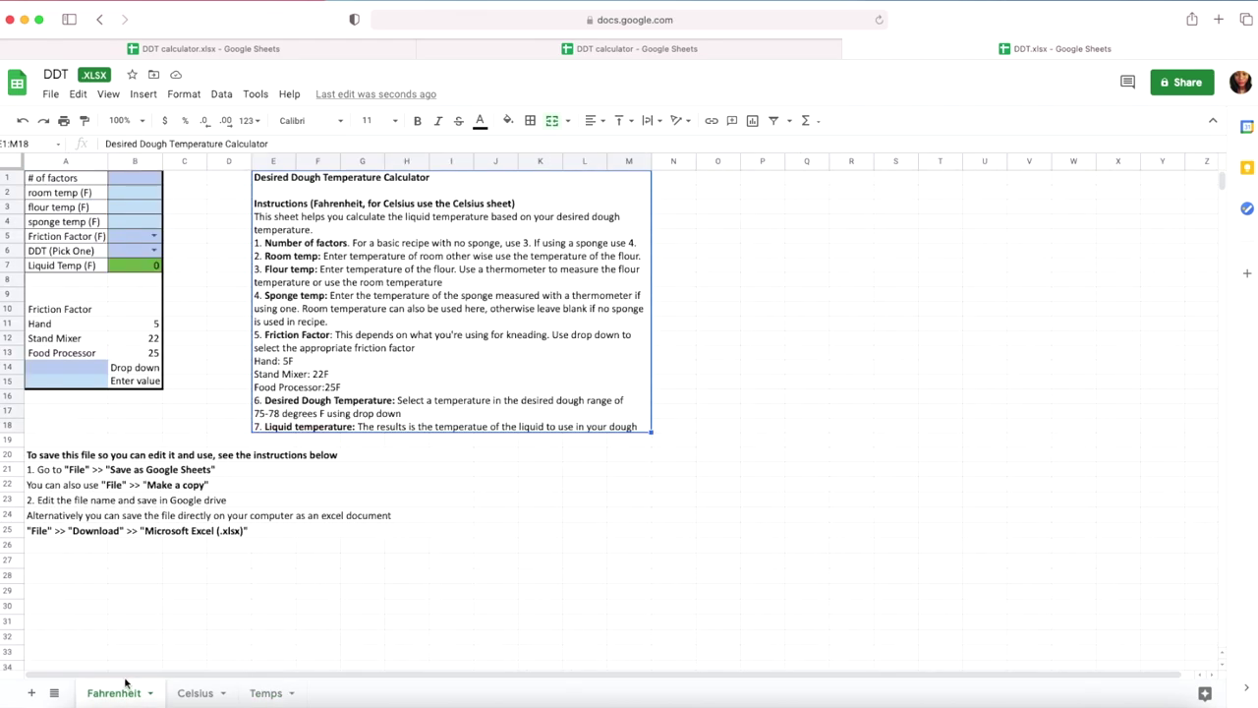
pyautogui.click(185, 694)
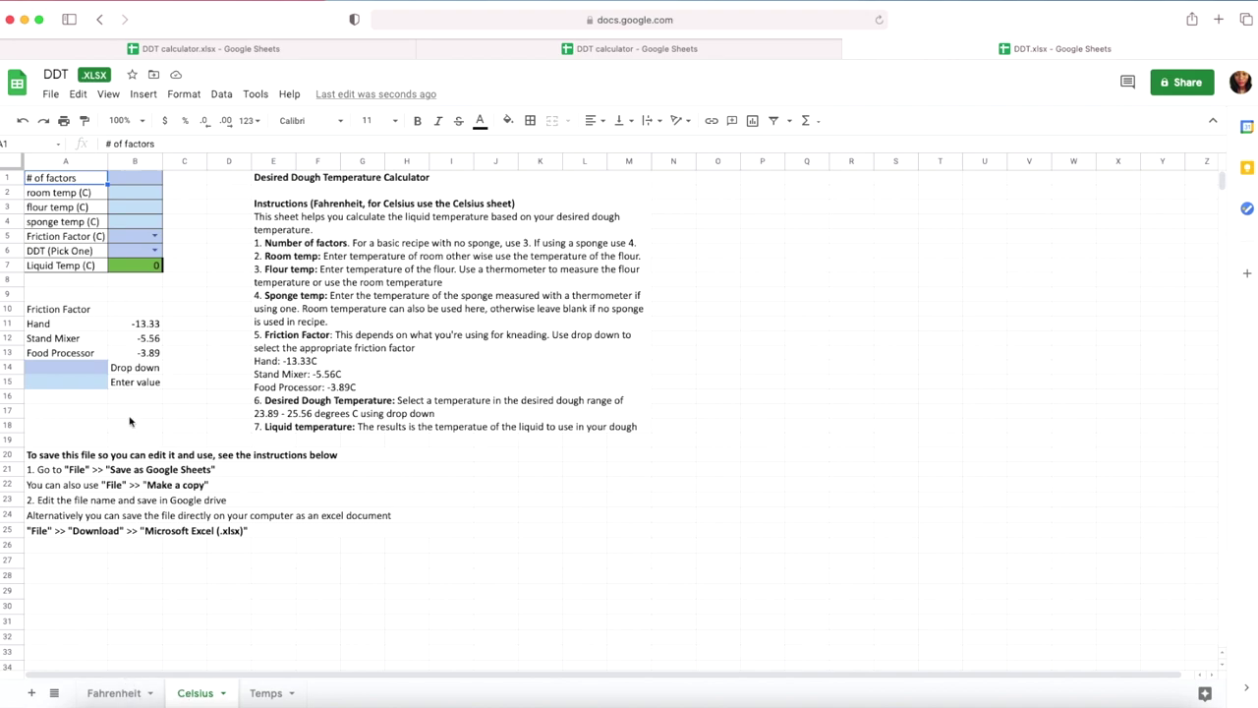
pyautogui.click(126, 696)
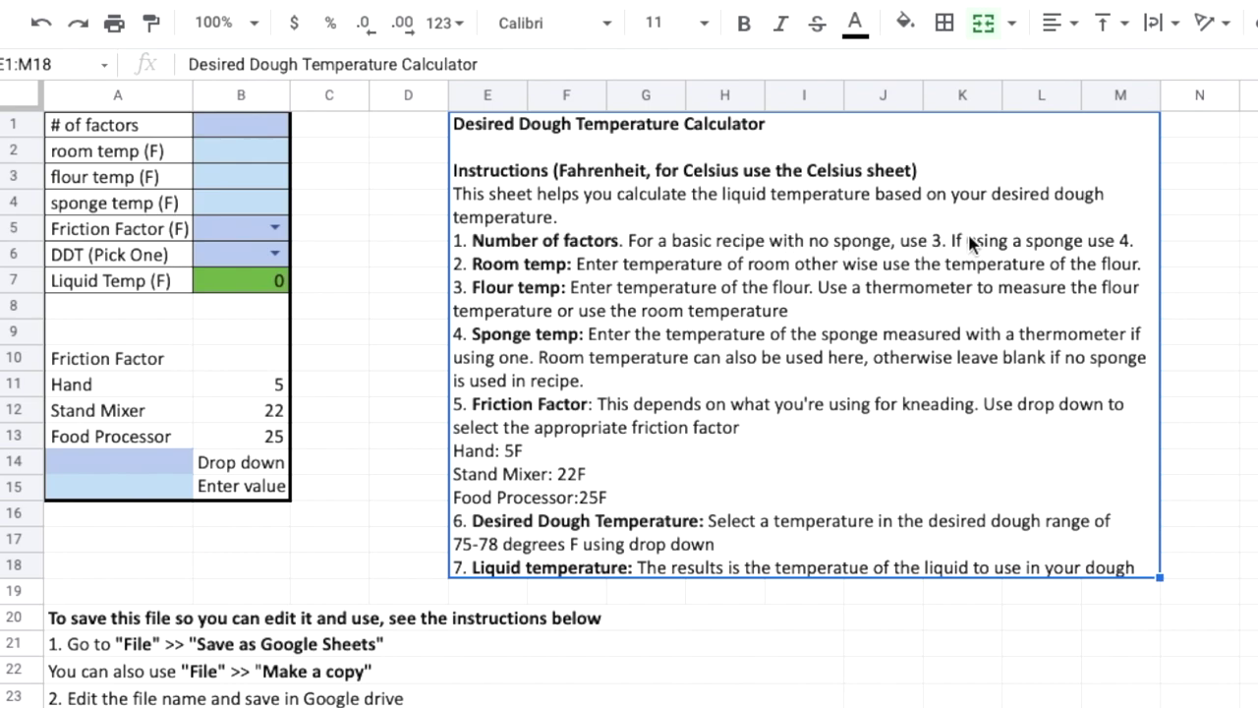
# Enter 3 factors, room temp 78 and flour temp 79, giving Liquid Temp -157.
pyautogui.click(252, 138)
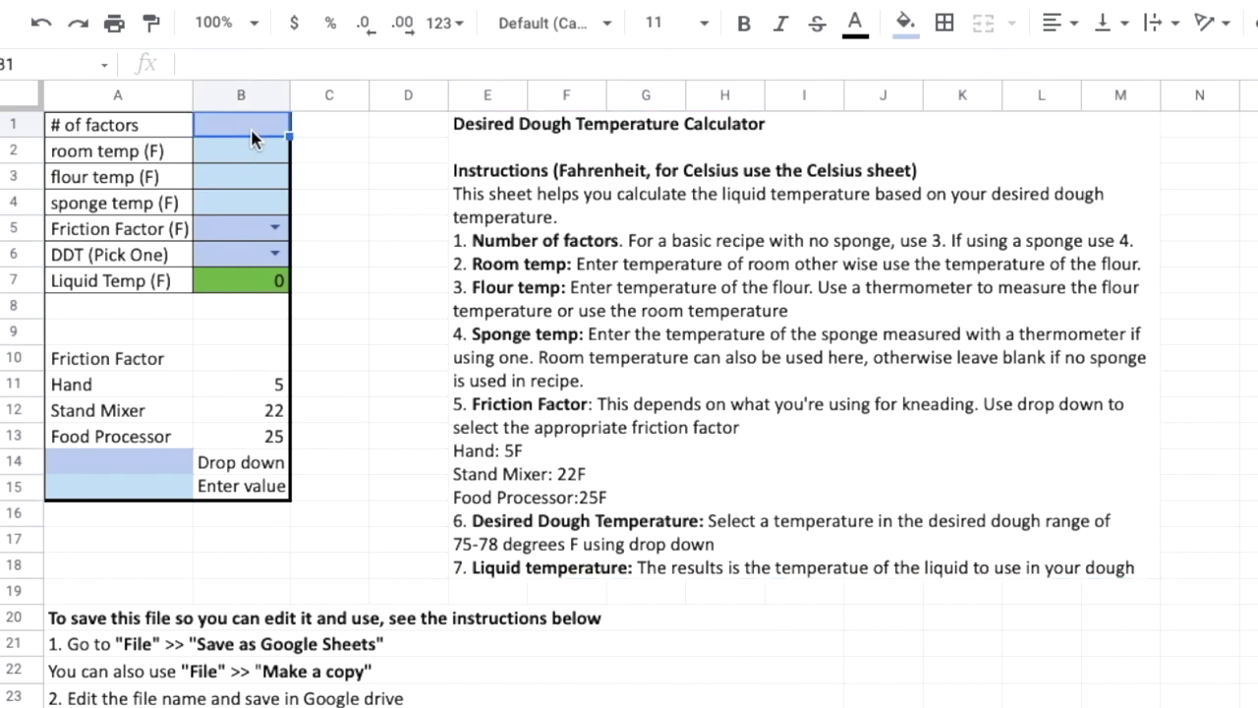
pyautogui.write('3')
pyautogui.press('Return')
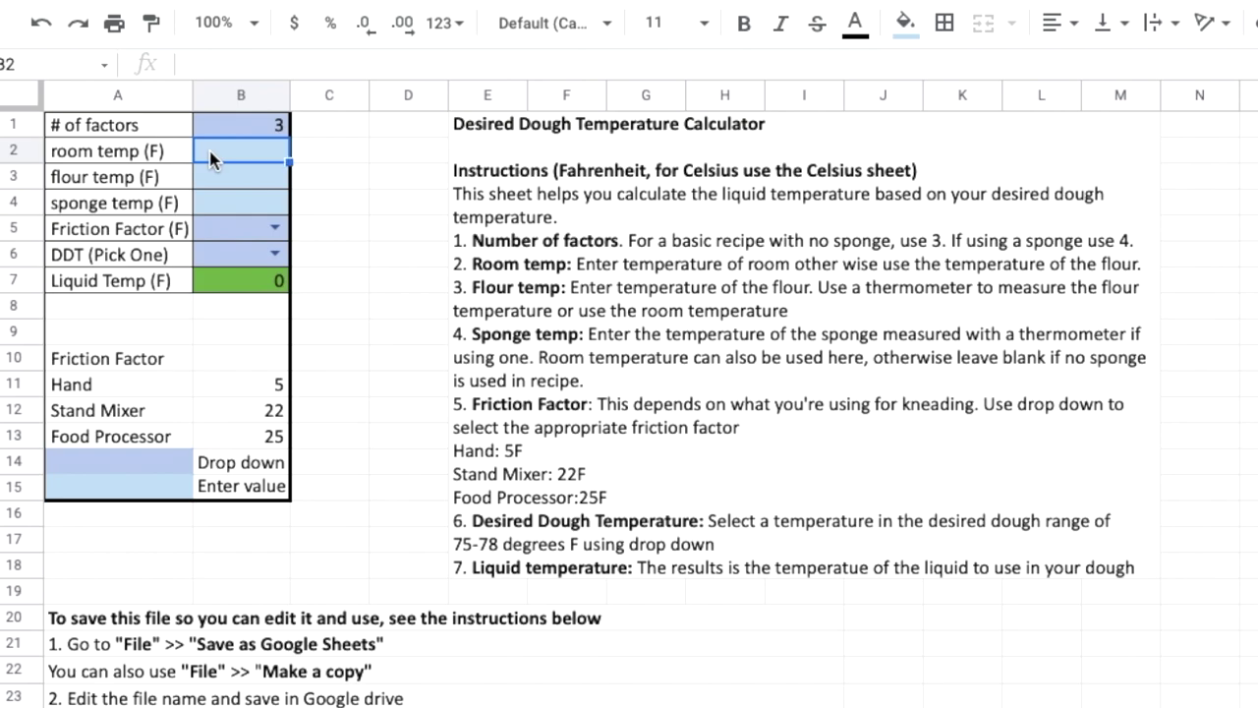
pyautogui.write('78')
pyautogui.press('Return')
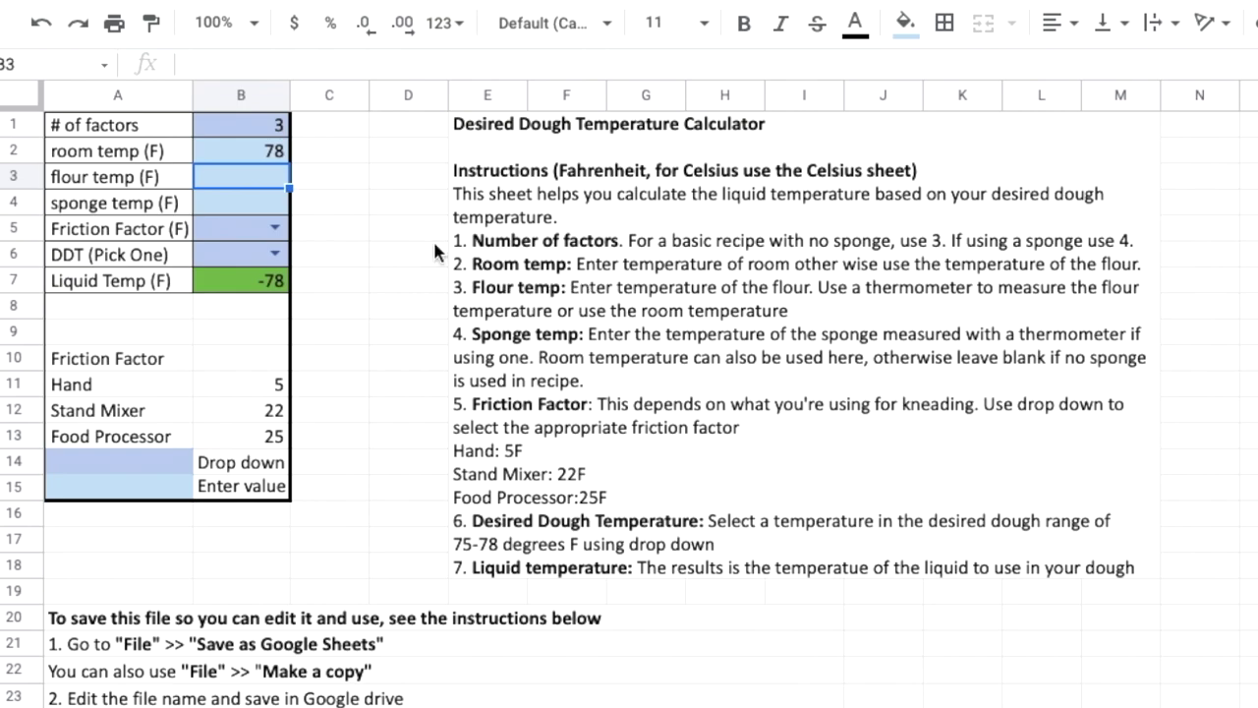
pyautogui.write('79')
pyautogui.press('Return')
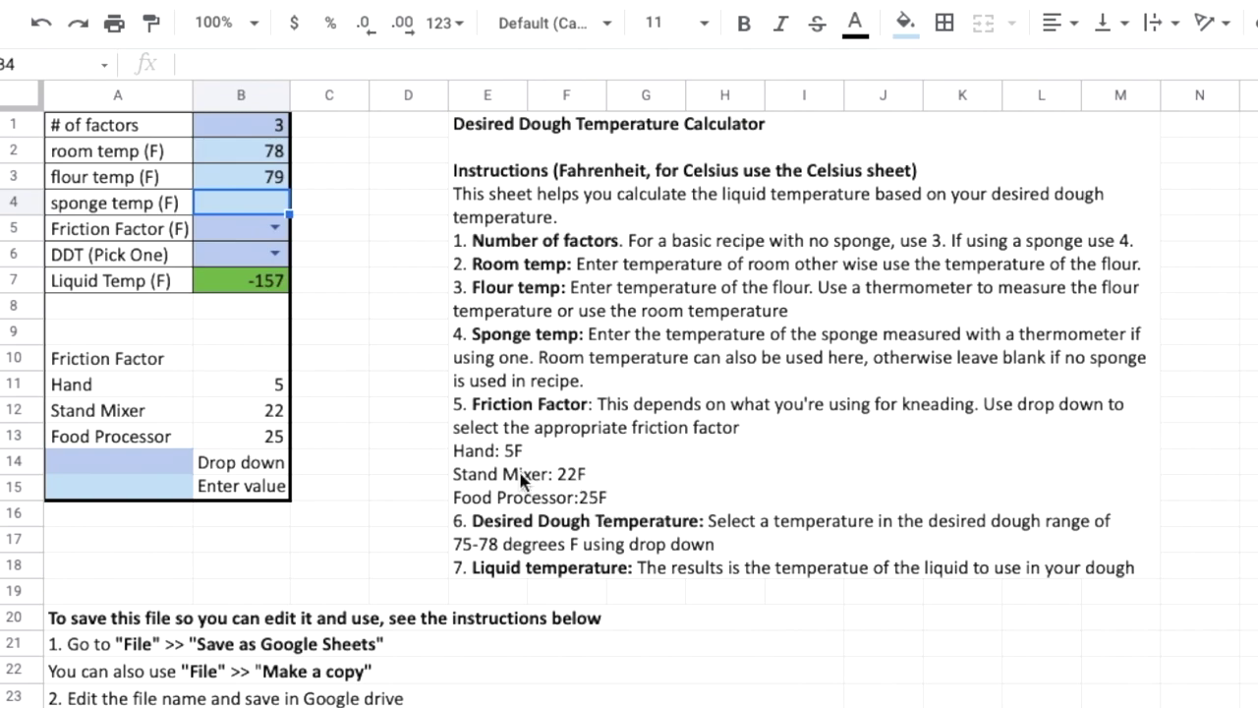
# Choose friction factor 5 and desired dough temperature 75 from the dropdowns.
pyautogui.click(278, 229)
pyautogui.click(253, 269)
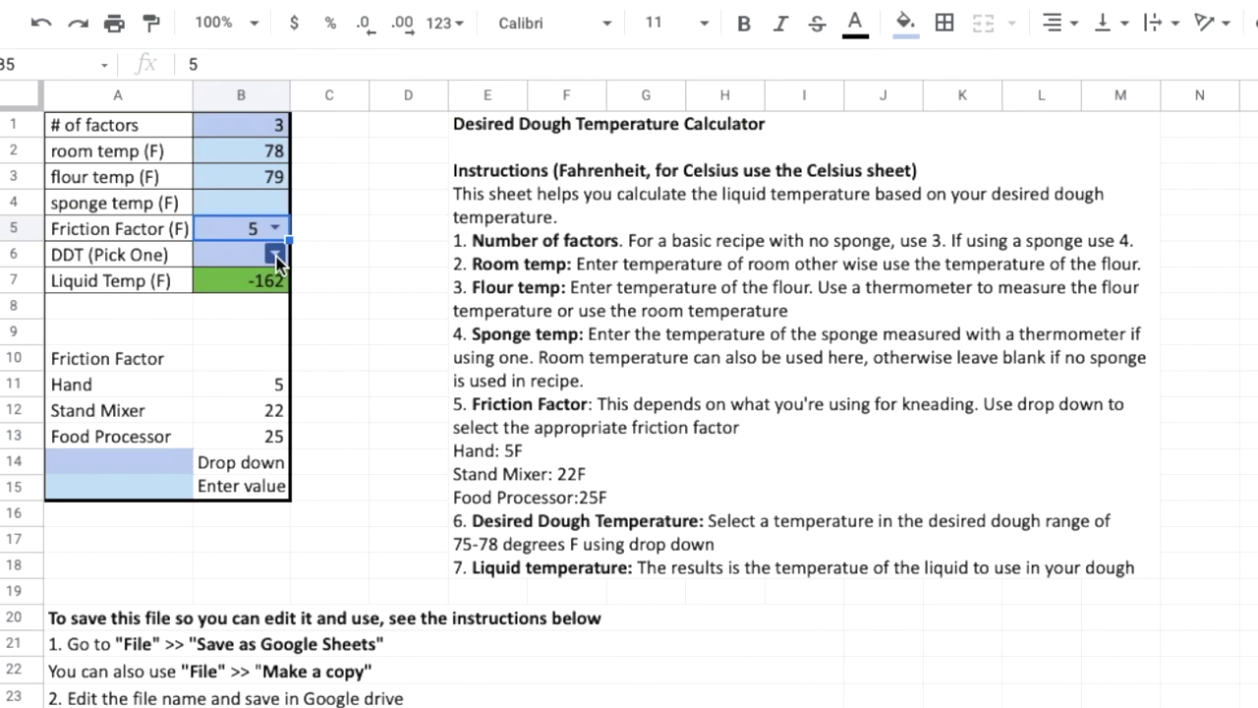
pyautogui.click(276, 254)
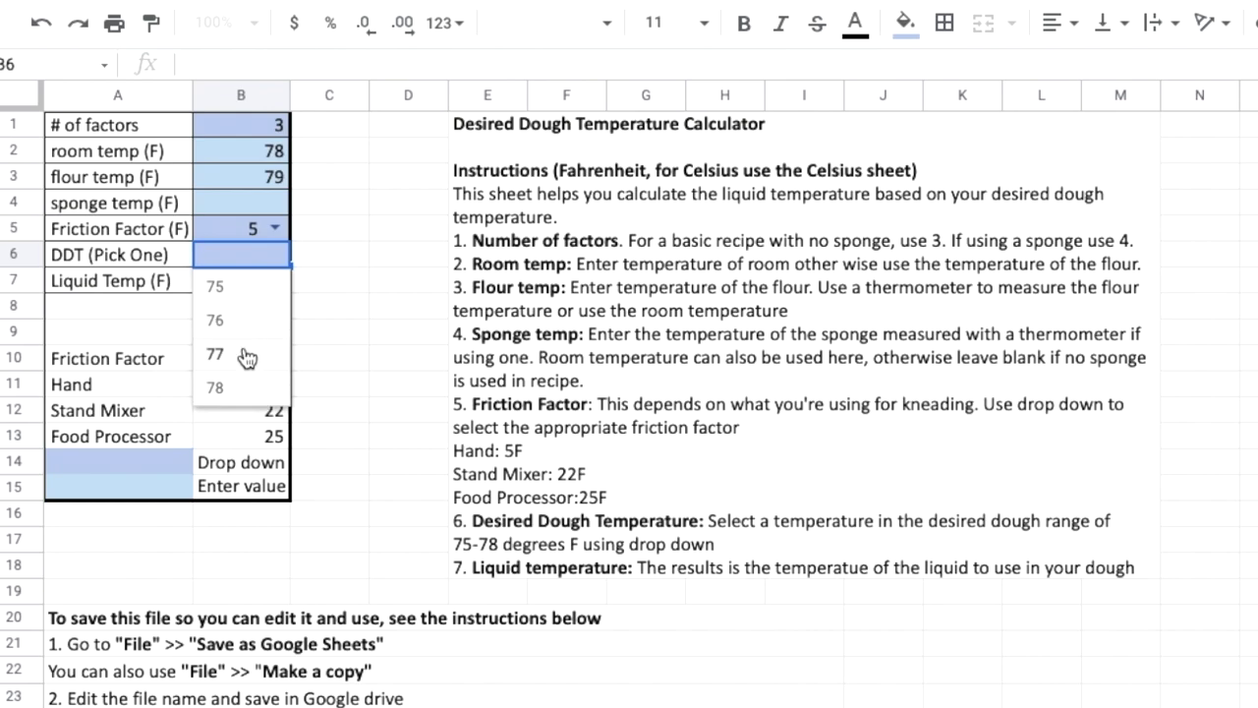
pyautogui.click(242, 296)
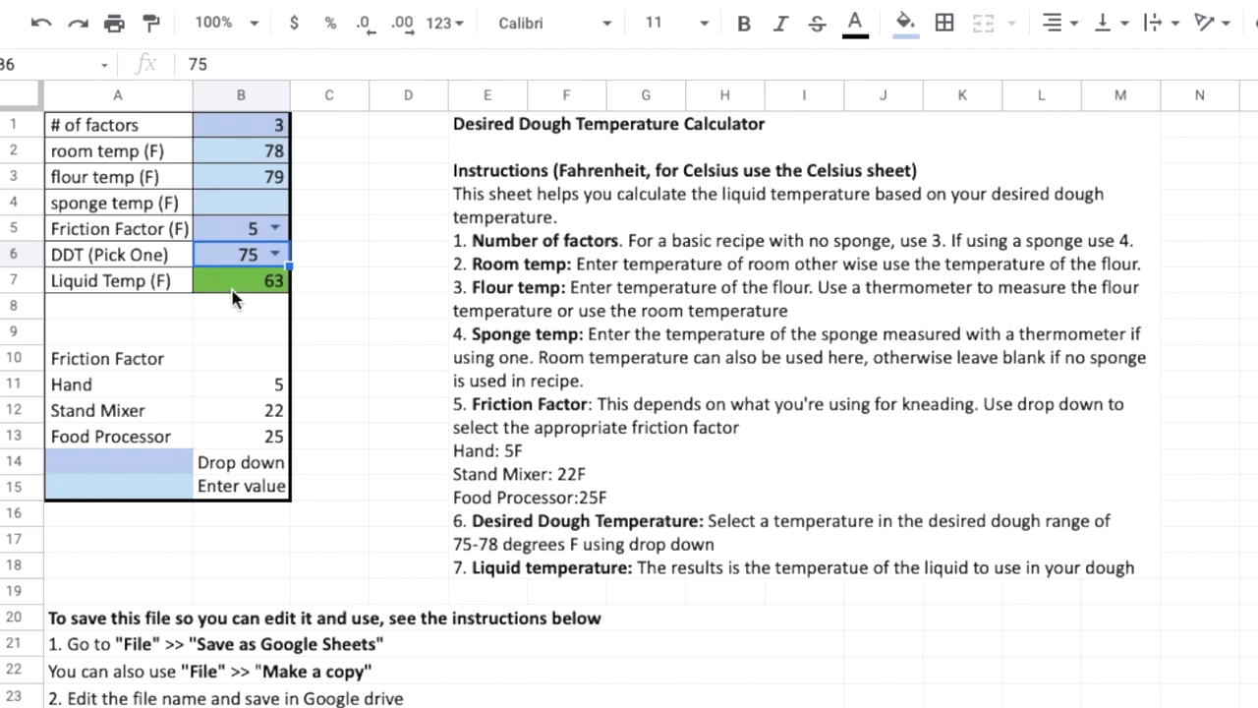
pyautogui.click(247, 134)
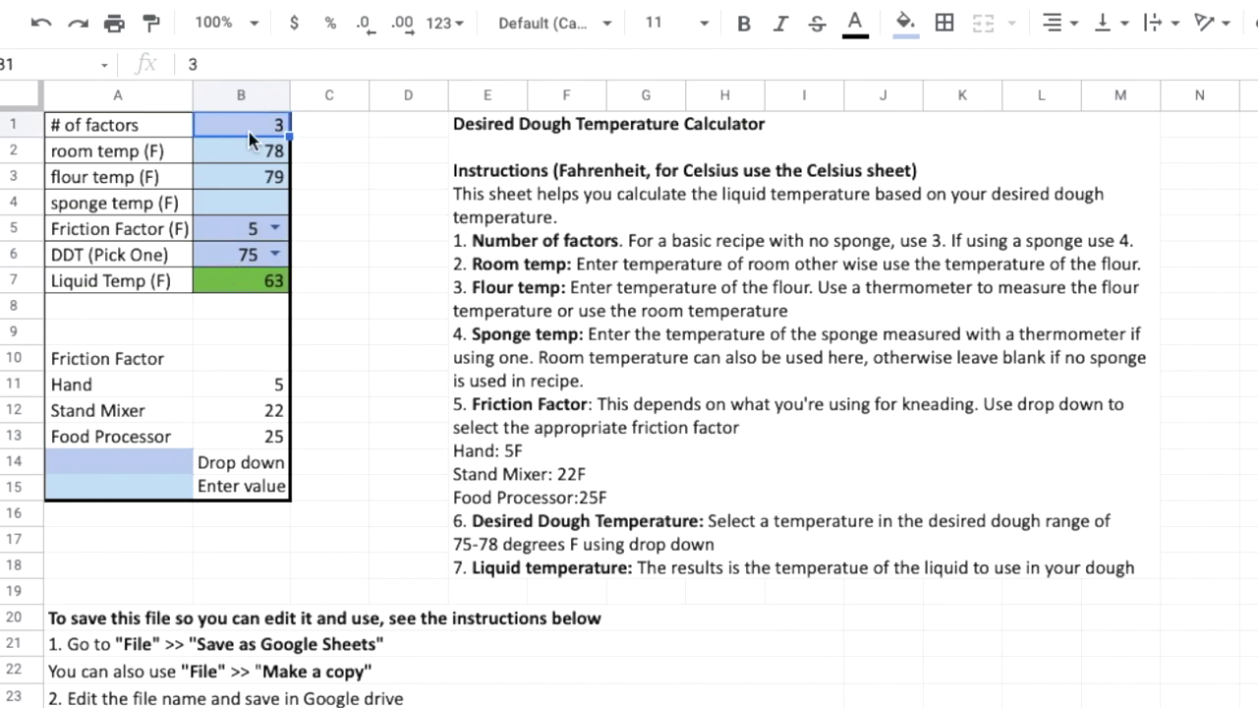
# Change factors to 4, enter sponge temp 65, and pick friction factor 22 for a stand mixer.
pyautogui.write('4')
pyautogui.press('Return')
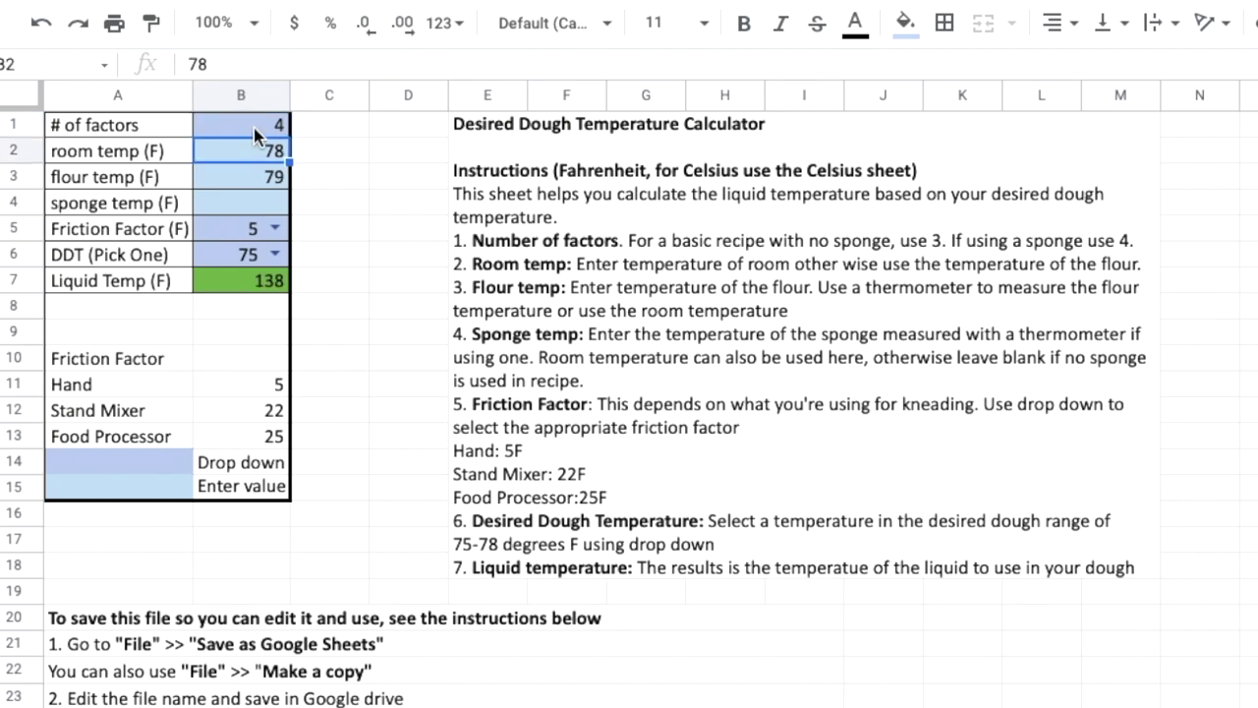
pyautogui.click(247, 204)
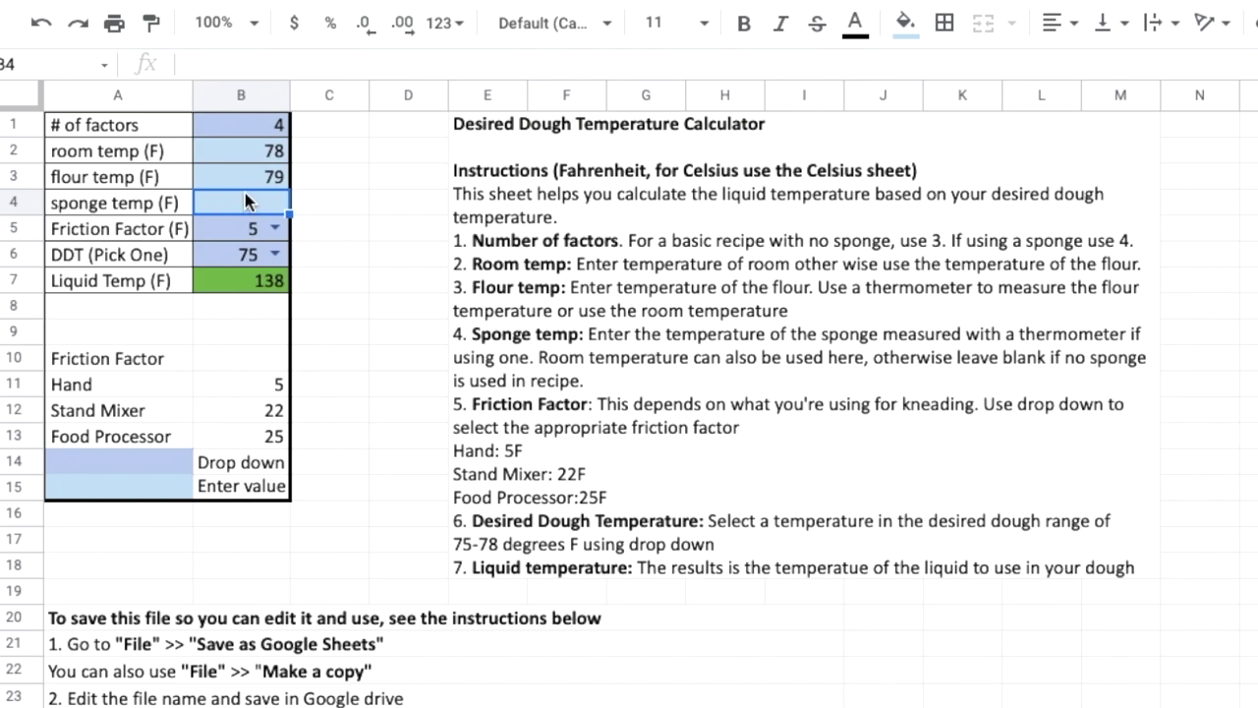
pyautogui.write('65')
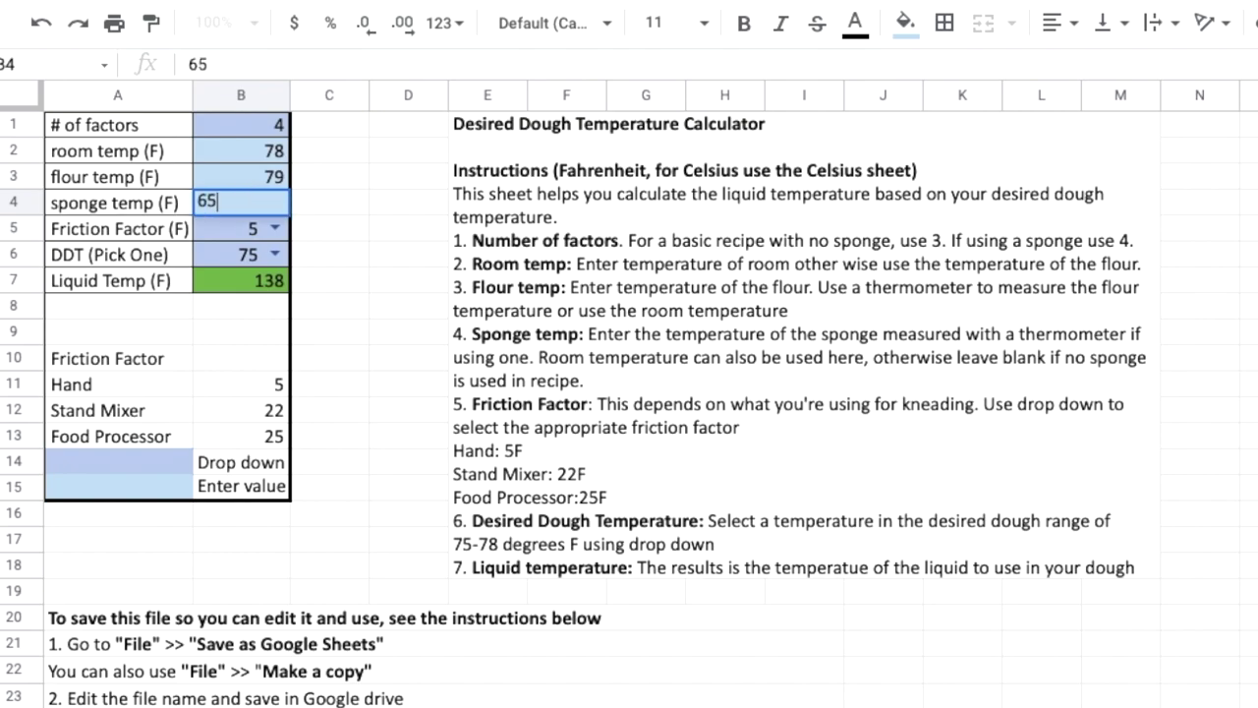
pyautogui.press('Return')
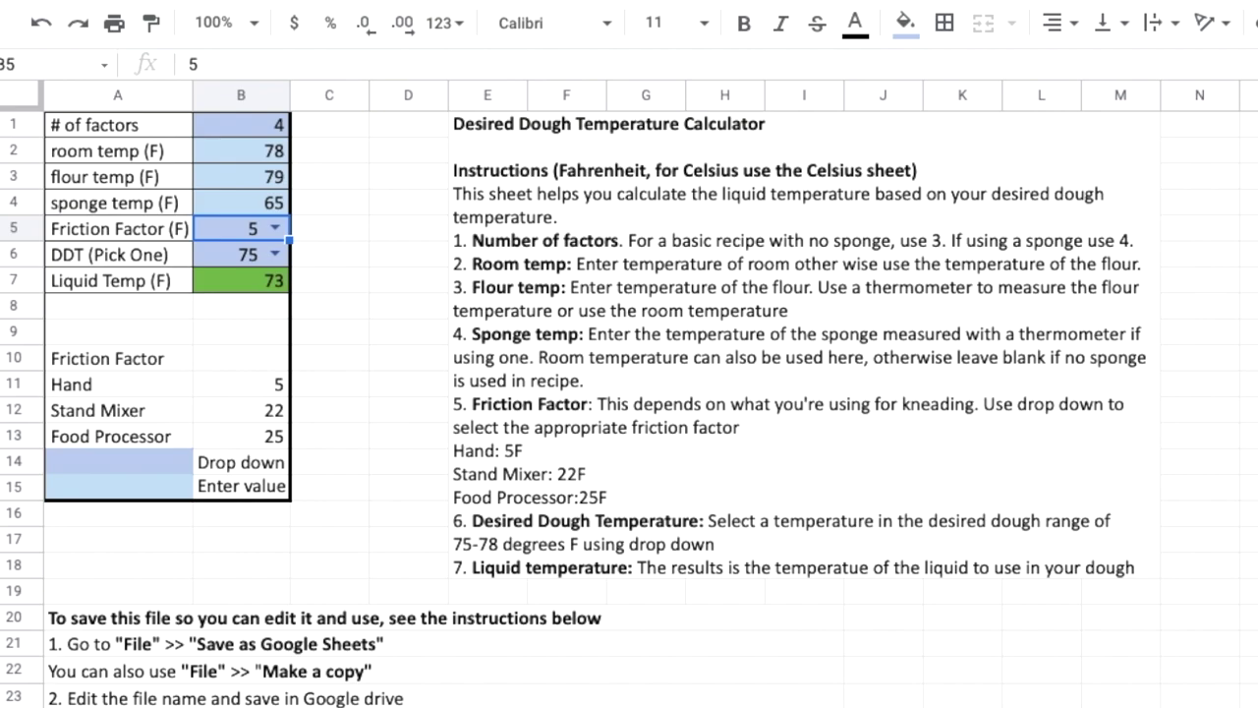
pyautogui.click(275, 232)
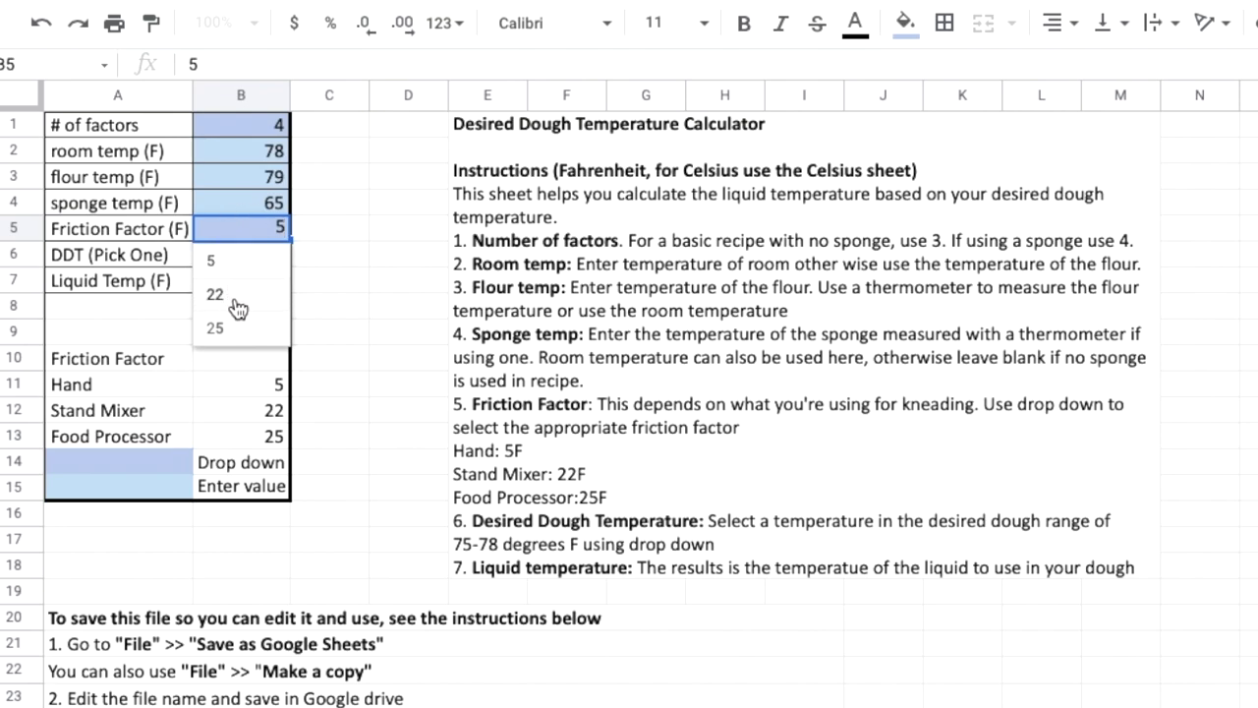
pyautogui.click(240, 297)
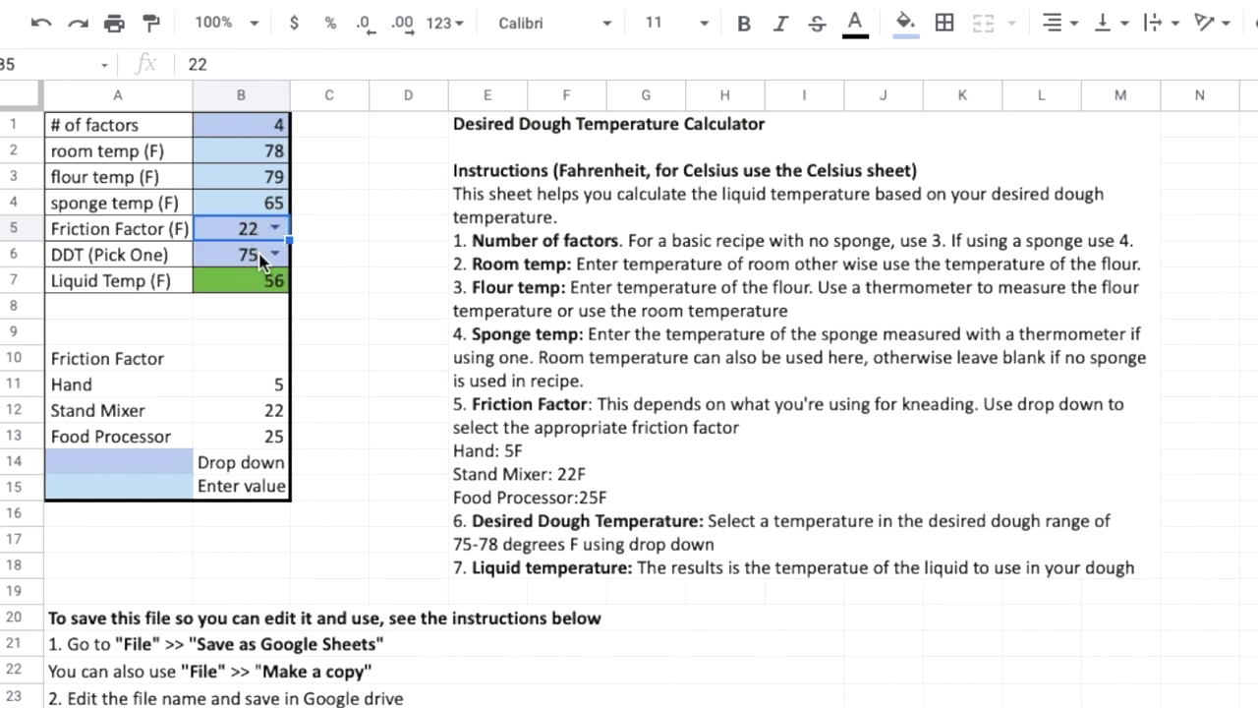
# Change the desired dough temperature to 76 in the B6 dropdown.
pyautogui.click(274, 256)
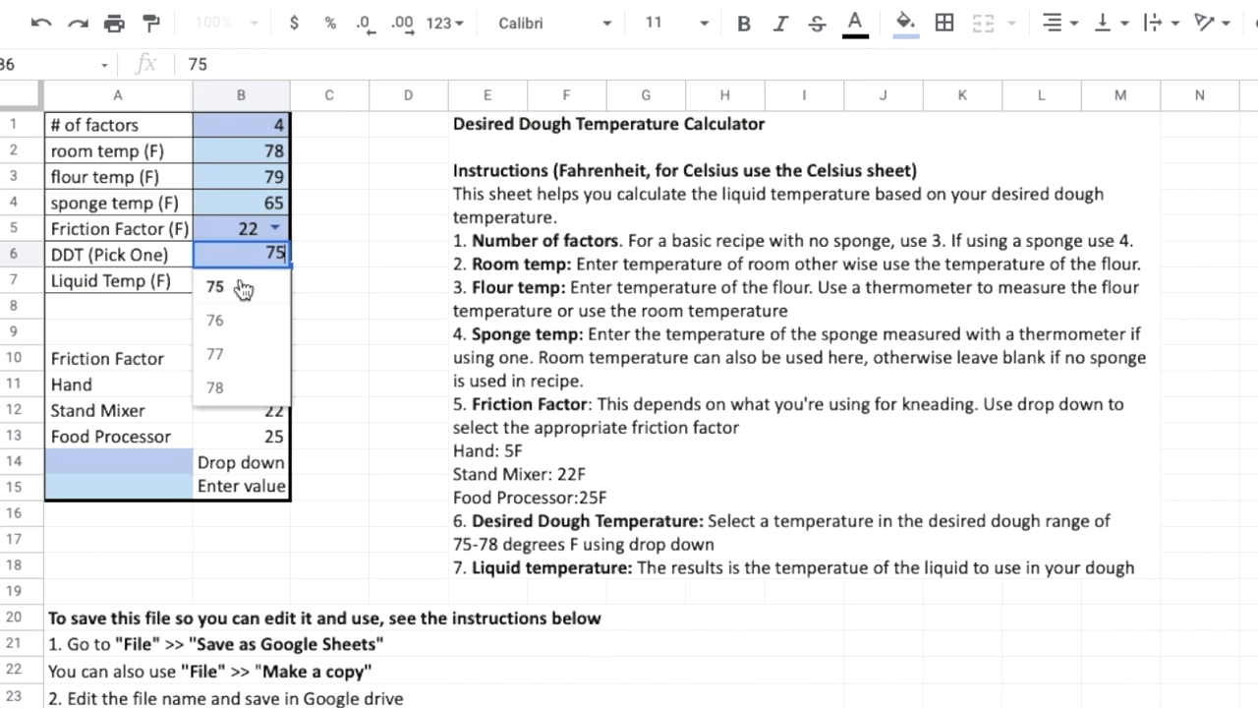
pyautogui.click(222, 323)
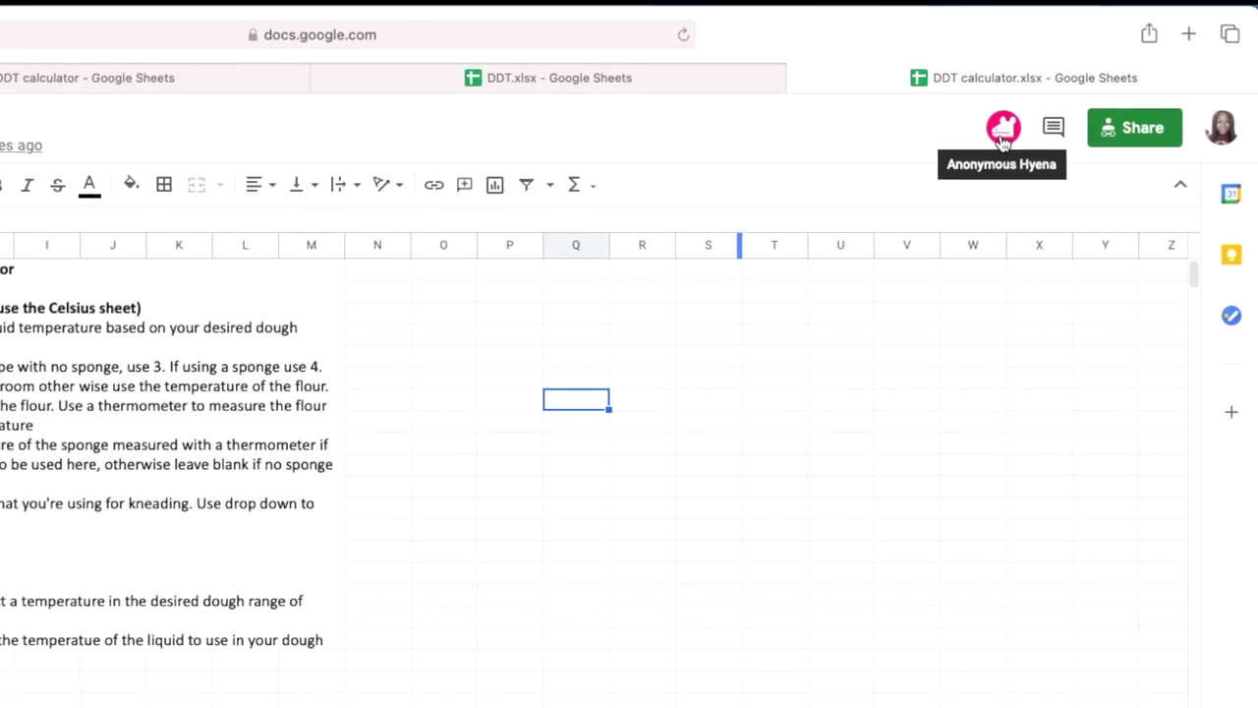
# Return to the DDT.xlsx spreadsheet, where the filled-in calculator shows Liquid Temp 60.
pyautogui.moveTo(1002, 134)
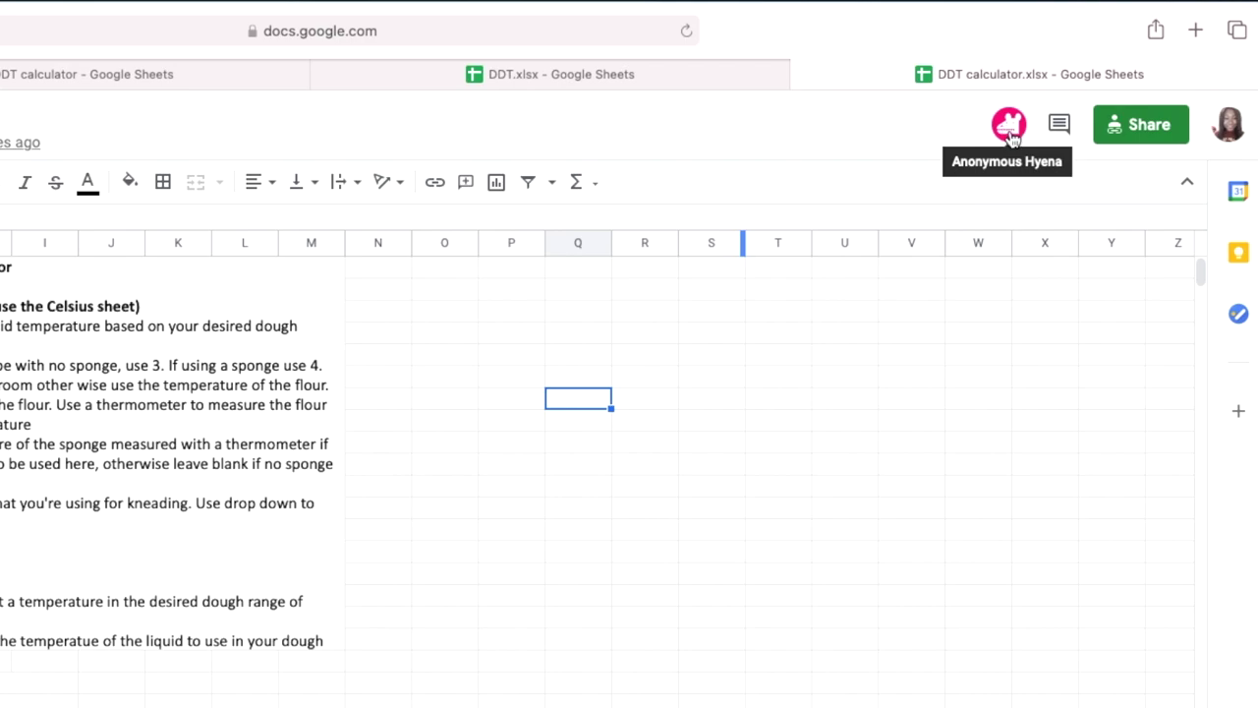
pyautogui.click(583, 80)
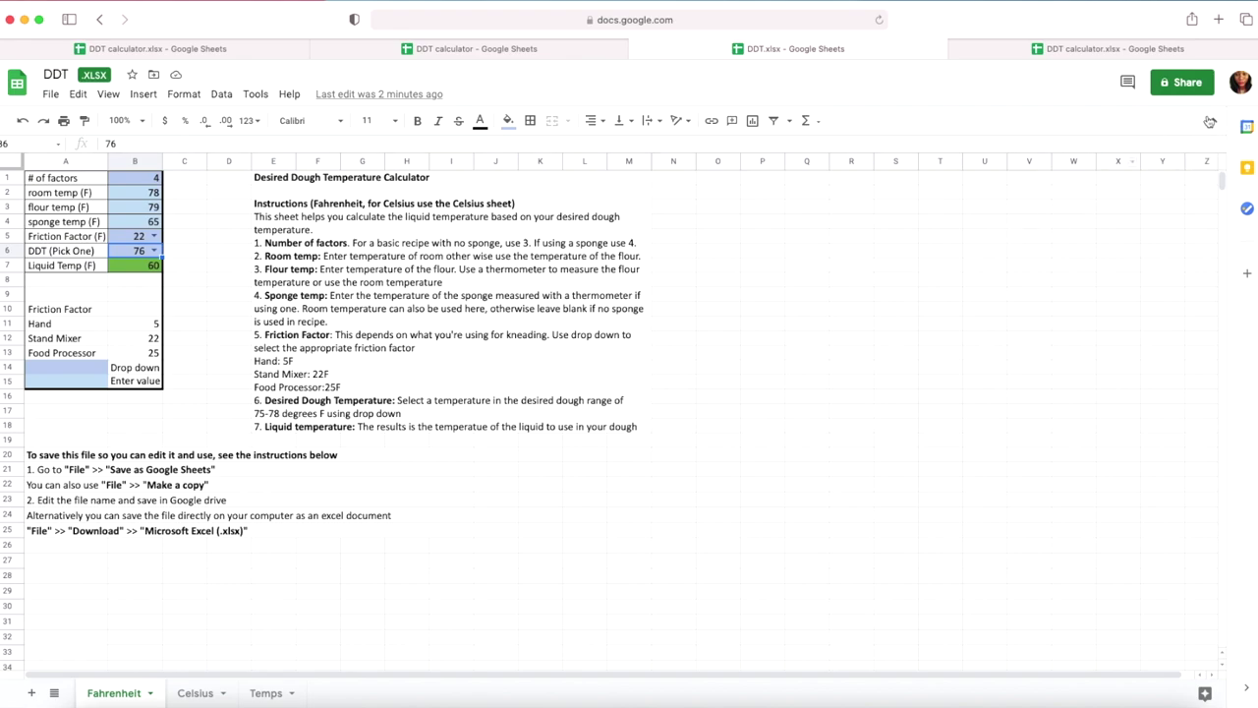
# Switch to the other signed-in account from the profile avatar menu.
pyautogui.click(1240, 88)
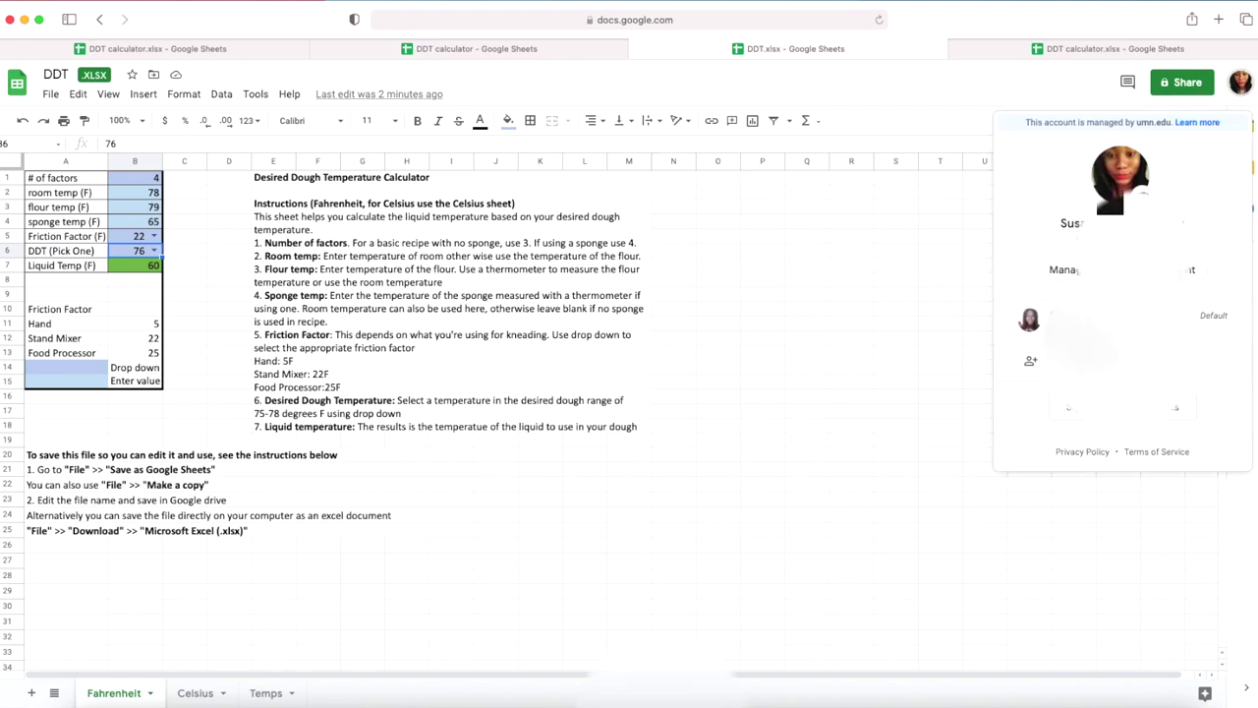
pyautogui.click(1095, 320)
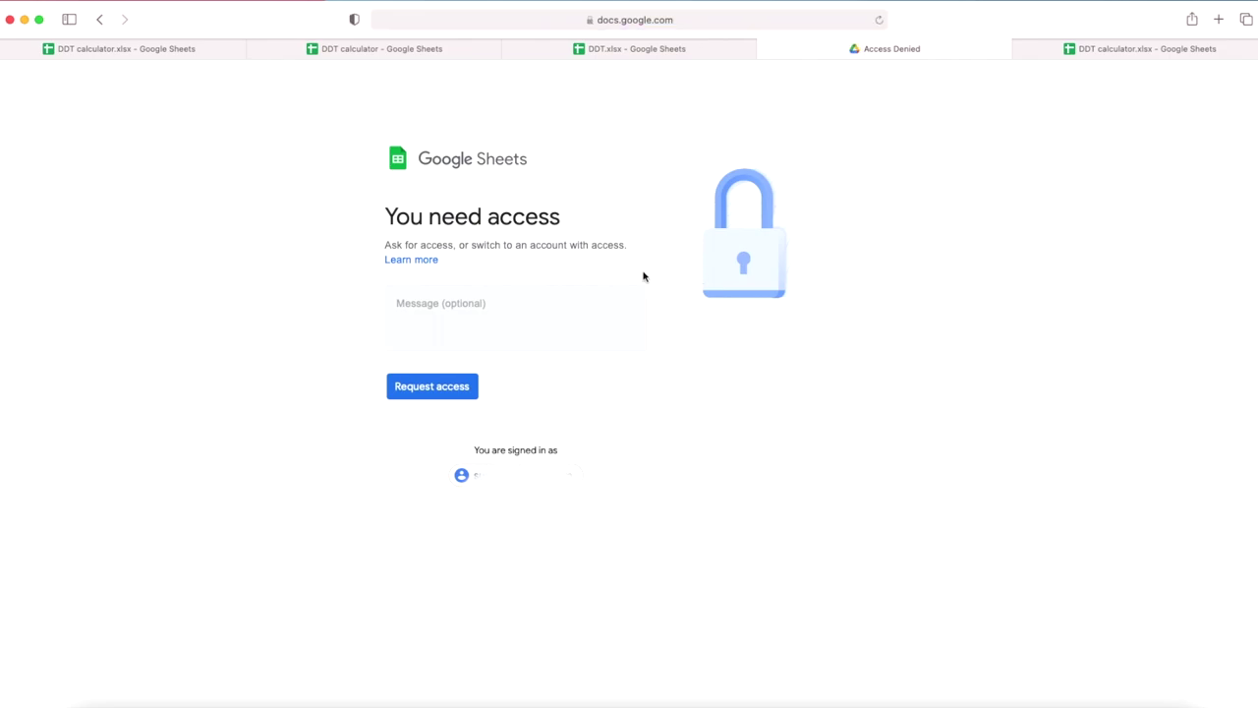